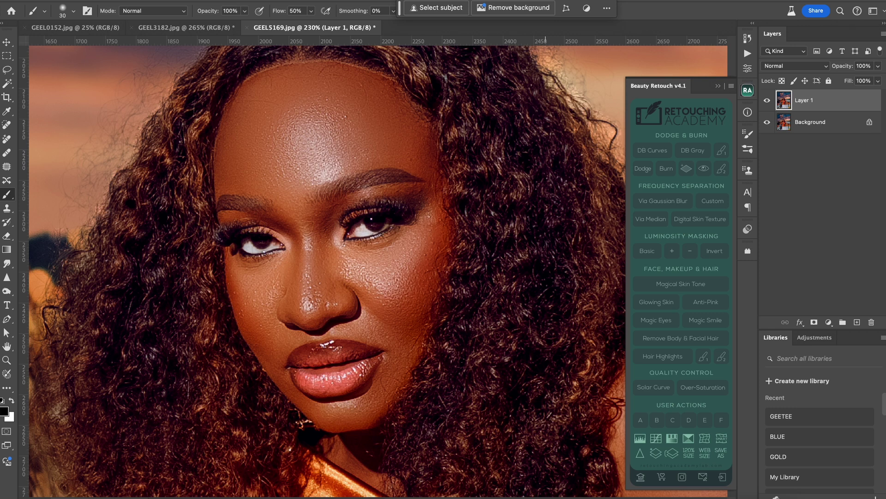
# Step: Apply the High Pass filter to Layer 1 with a 1-pixel radius
pyautogui.click(259, 0)
pyautogui.moveTo(311, 244)
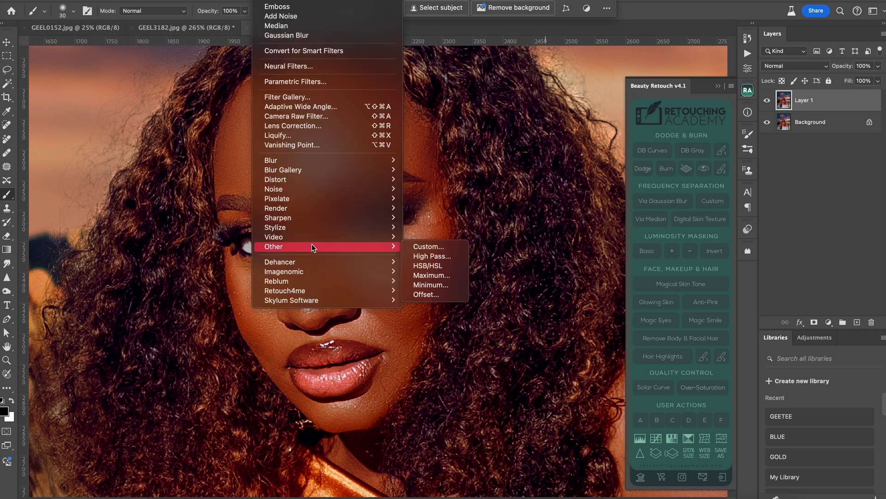
pyautogui.click(431, 256)
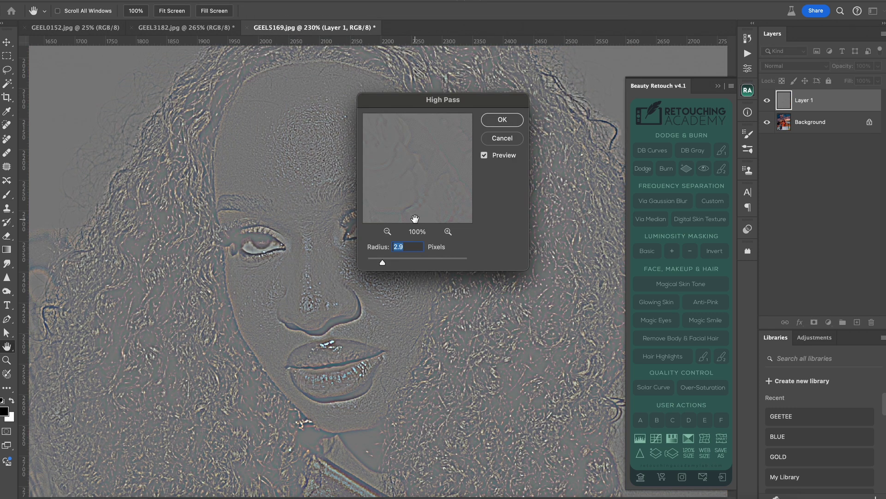
pyautogui.write('1')
pyautogui.click(503, 121)
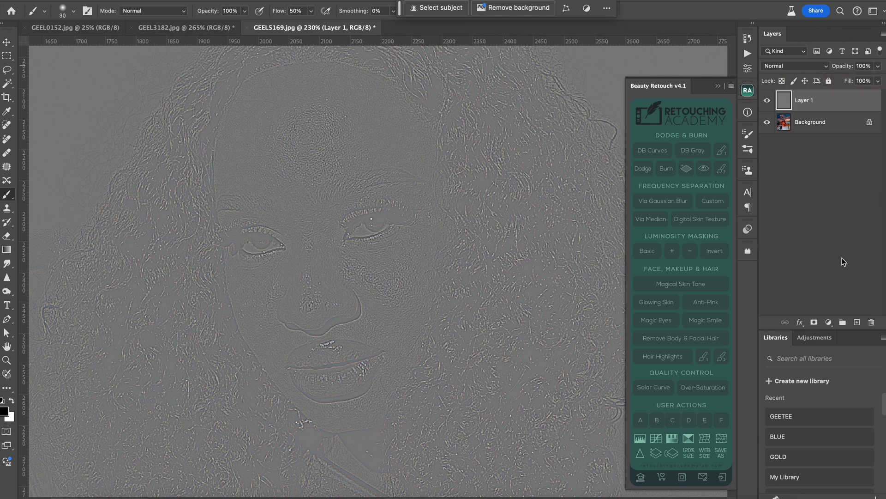
# Step: Drop Layer 1's saturation to -100 in Hue/Saturation (Cmd+U)
pyautogui.press('super+u')
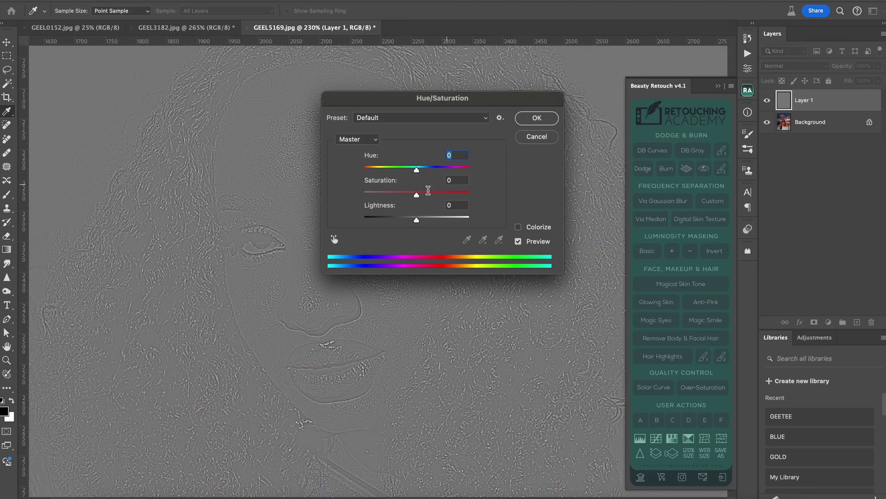
pyautogui.moveTo(415, 193); pyautogui.dragTo(347, 196)
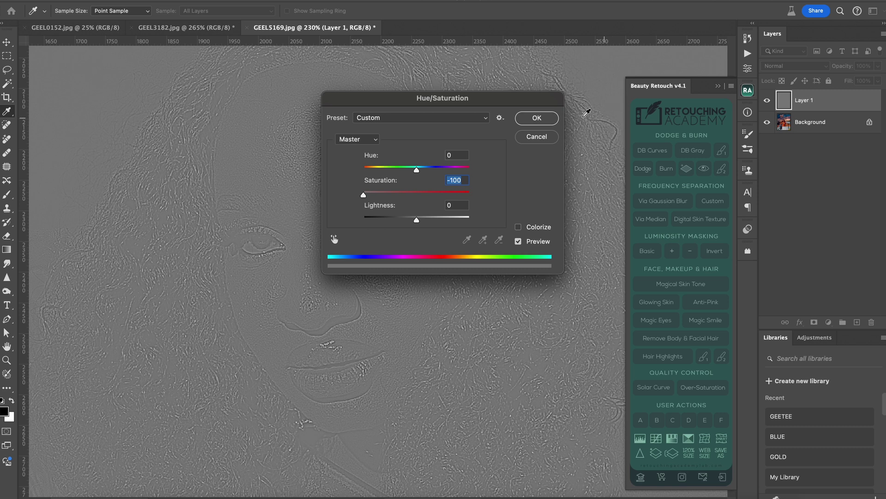
pyautogui.click(536, 118)
pyautogui.press('b')
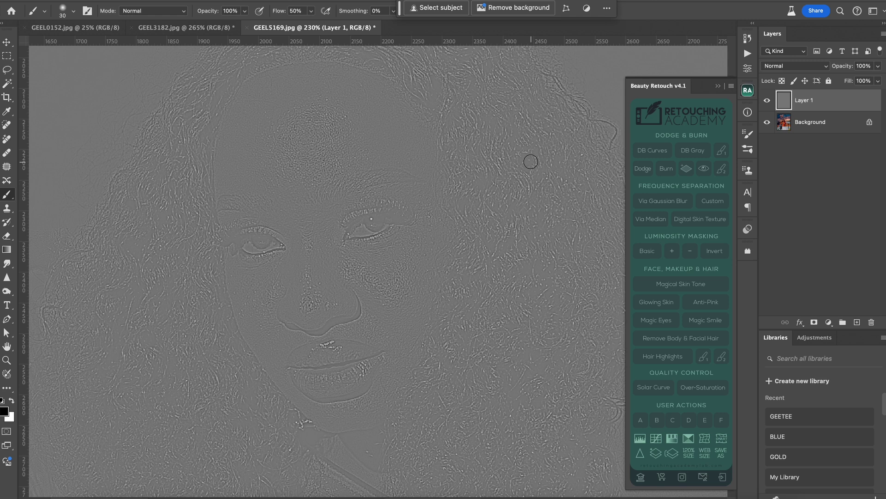
# Step: Set Layer 1 to Soft Light and toggle its visibility to compare before and after
pyautogui.click(796, 66)
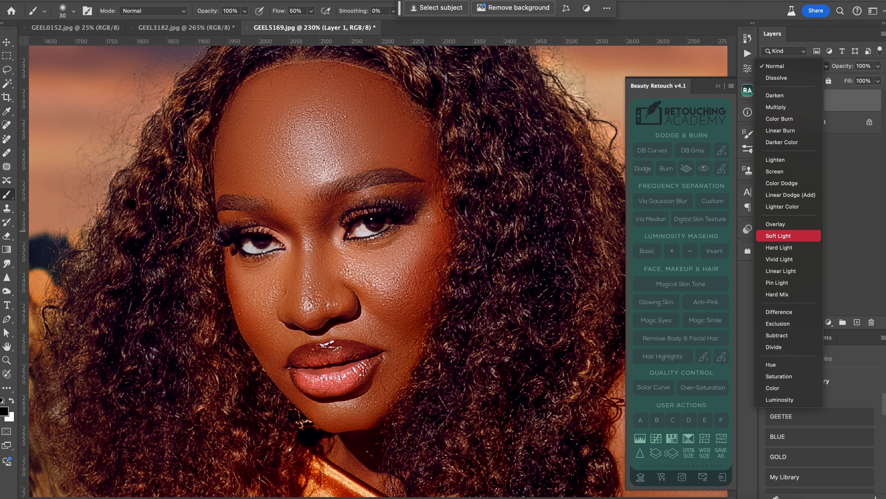
pyautogui.click(785, 236)
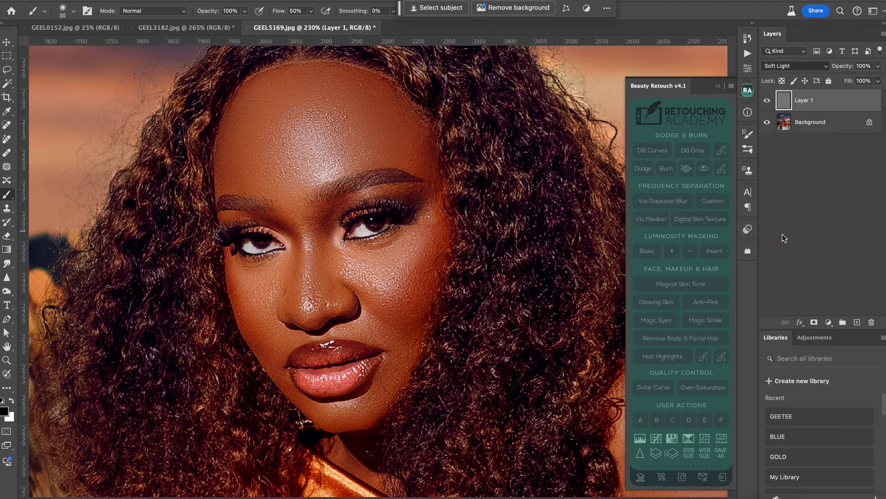
pyautogui.click(767, 101)
pyautogui.click(767, 102)
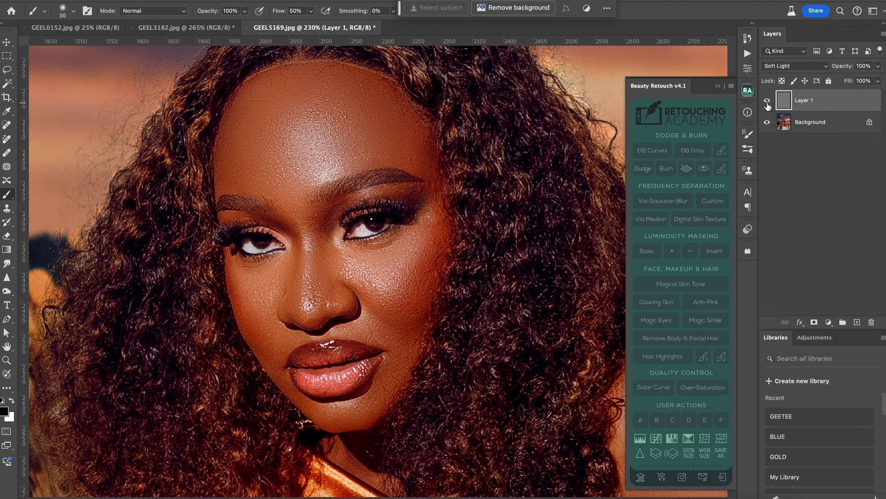
pyautogui.click(767, 101)
pyautogui.click(767, 102)
pyautogui.scroll(-10, 219, 421)
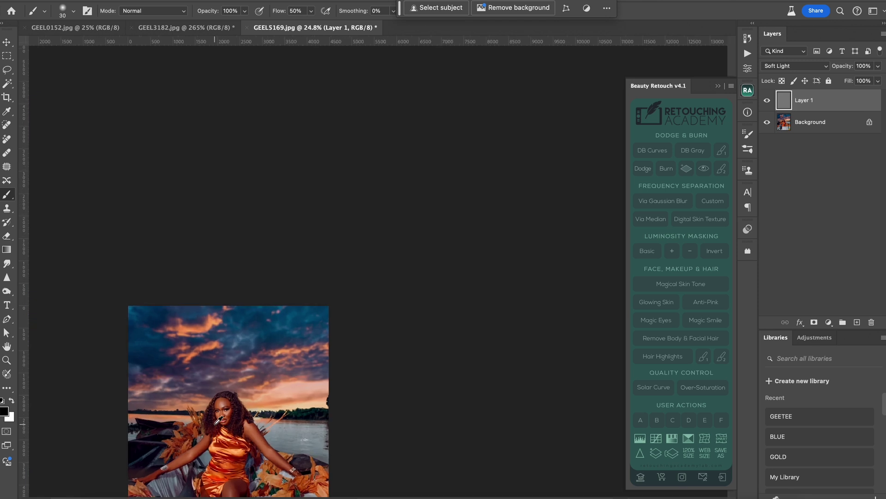
pyautogui.scroll(10, 218, 420)
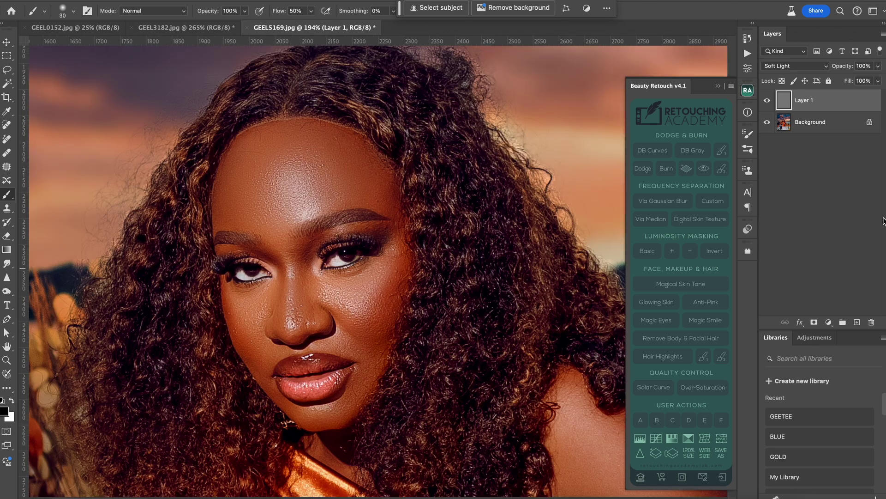
# Step: Add a black mask to Layer 1, size the brush to 175 pixels, and fit the photo on screen
pyautogui.keyDown('alt'); pyautogui.click(814, 322); pyautogui.keyUp('alt')
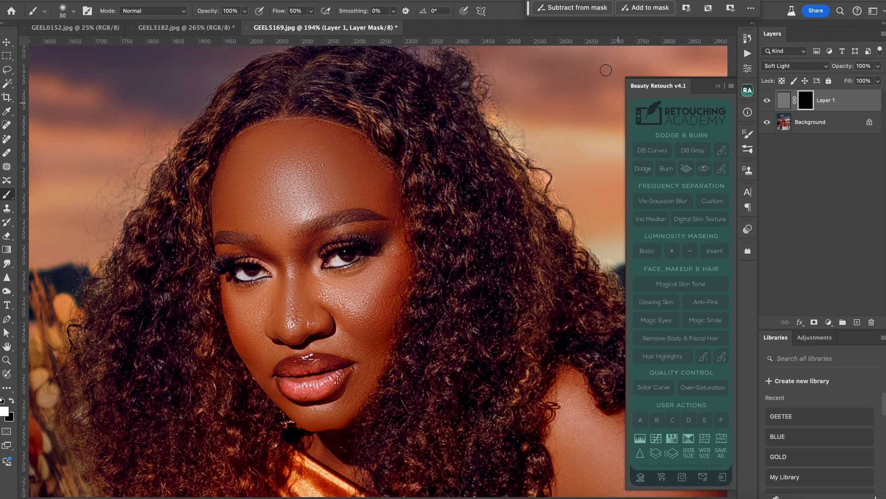
pyautogui.click(645, 8)
pyautogui.press(']')
pyautogui.press(']')
pyautogui.press(']')
pyautogui.hotkey('ctrl', '0')
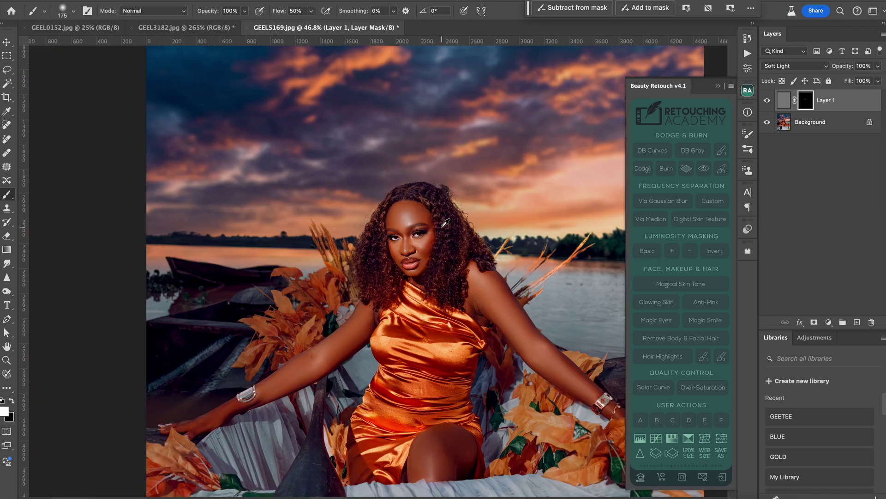
pyautogui.scroll(-3, 445, 224)
pyautogui.scroll(6, 443, 225)
pyautogui.scroll(-5, 442, 226)
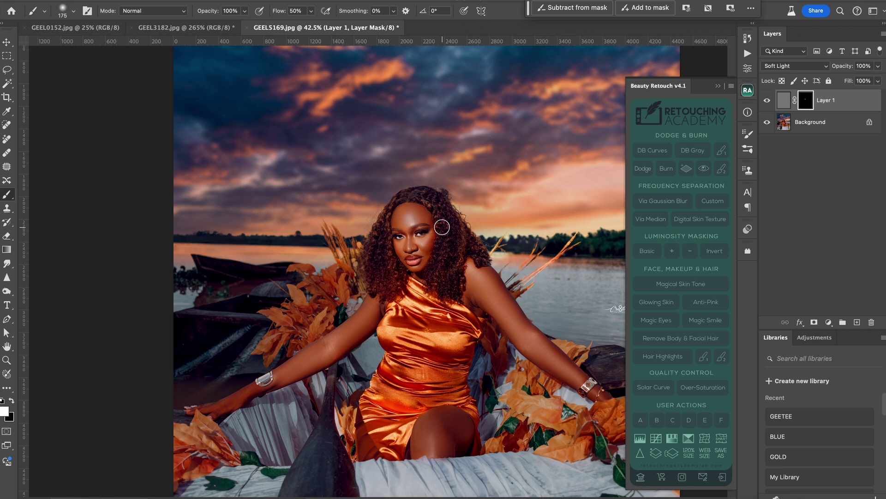
# Step: Open Save for Web (Legacy) from the File > Export menu
pyautogui.click(104, 0)
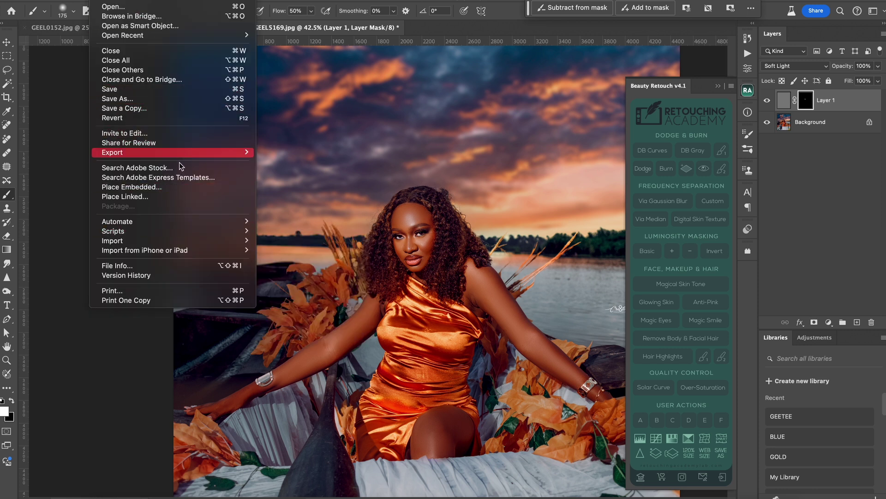
pyautogui.moveTo(185, 153)
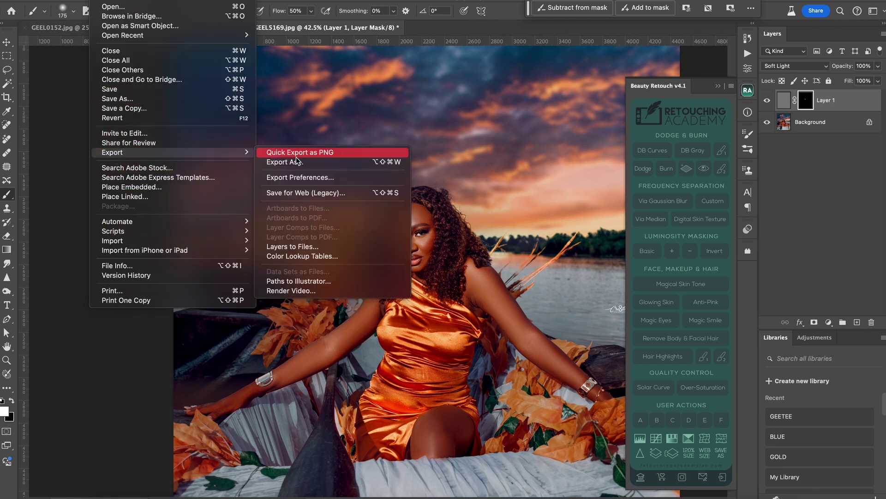
pyautogui.click(305, 194)
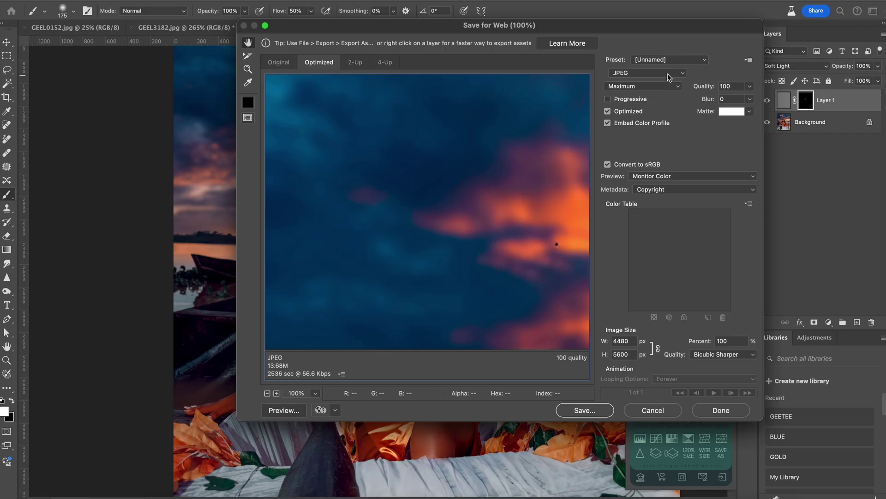
# Step: Keep JPEG as the Save for Web output format
pyautogui.click(668, 74)
pyautogui.click(668, 73)
# Step: Lower the JPEG quality, then step the preset through Medium and High to Very High (80)
pyautogui.click(753, 90)
pyautogui.moveTo(750, 99); pyautogui.dragTo(717, 105)
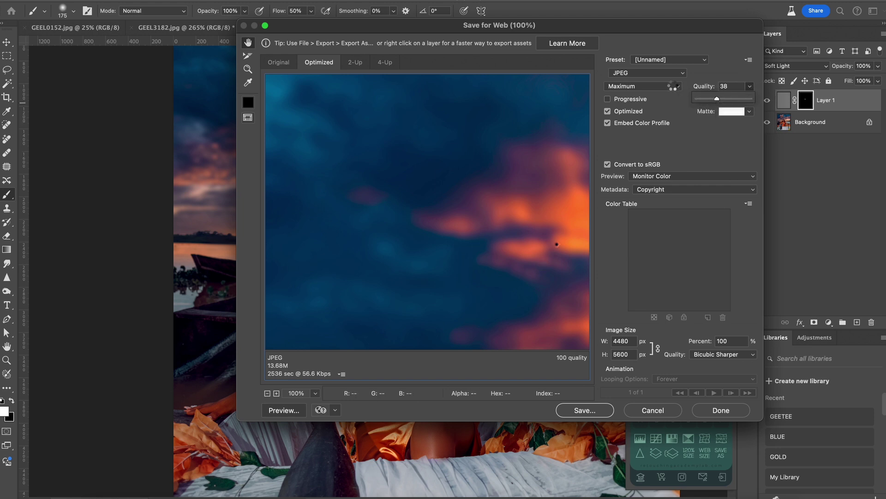
pyautogui.click(674, 86)
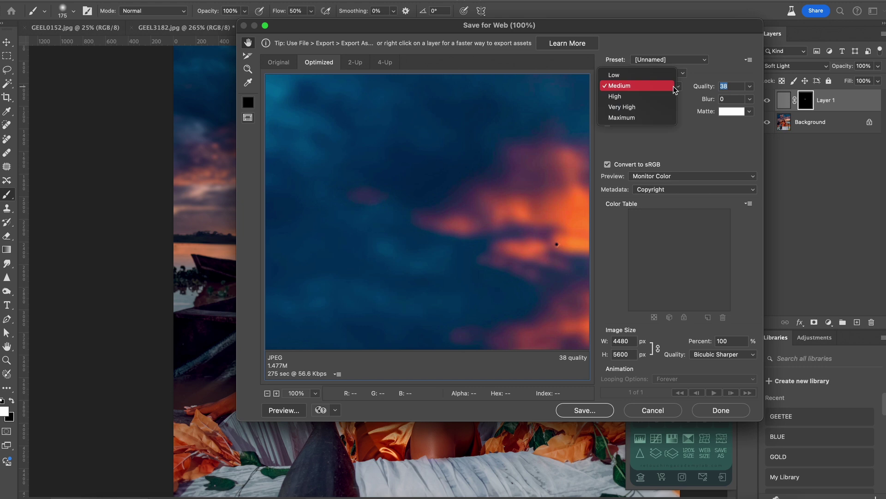
pyautogui.click(624, 87)
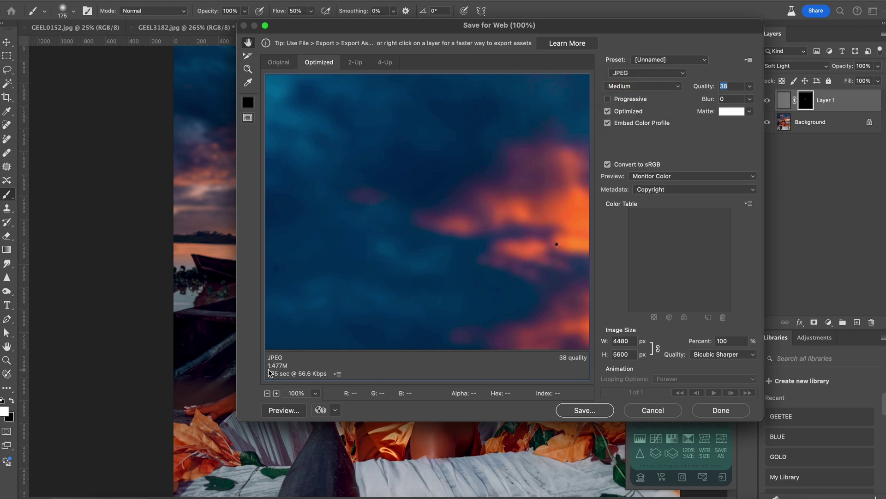
pyautogui.click(657, 85)
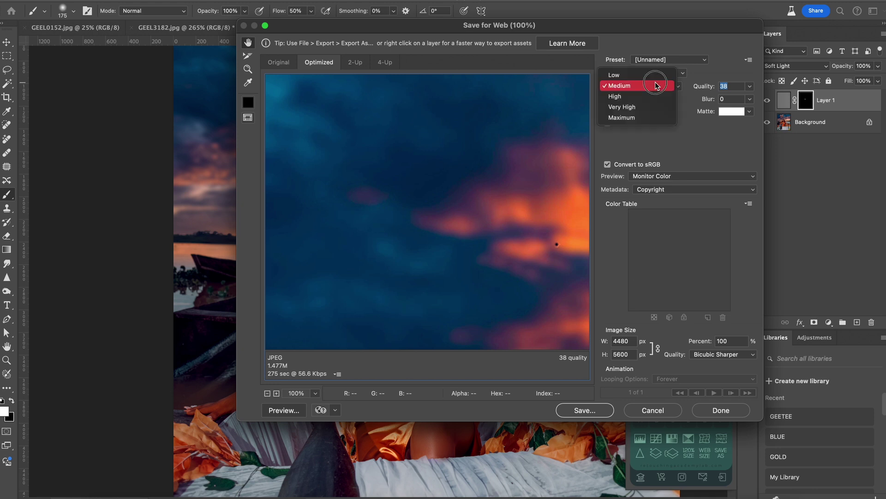
pyautogui.click(642, 85)
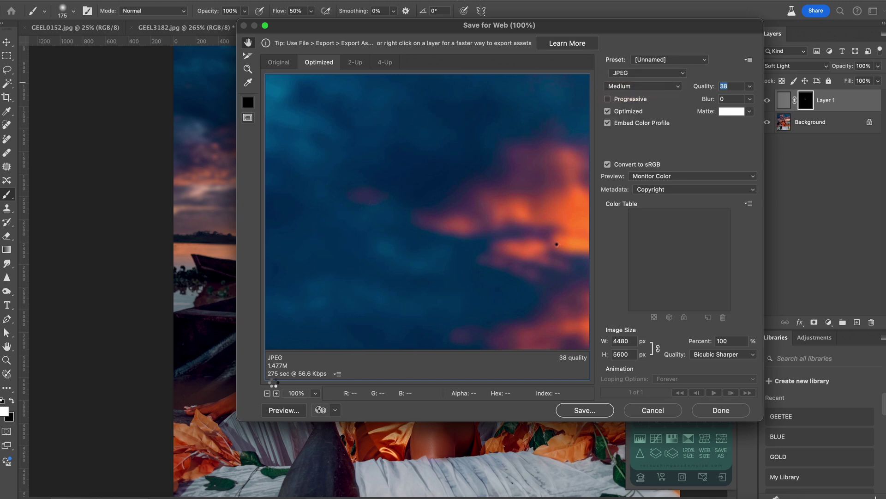
pyautogui.press('Down')
pyautogui.click(634, 87)
pyautogui.click(631, 98)
# Step: Keep JPEG and choose the Maximum compression preset at quality 100
pyautogui.click(671, 75)
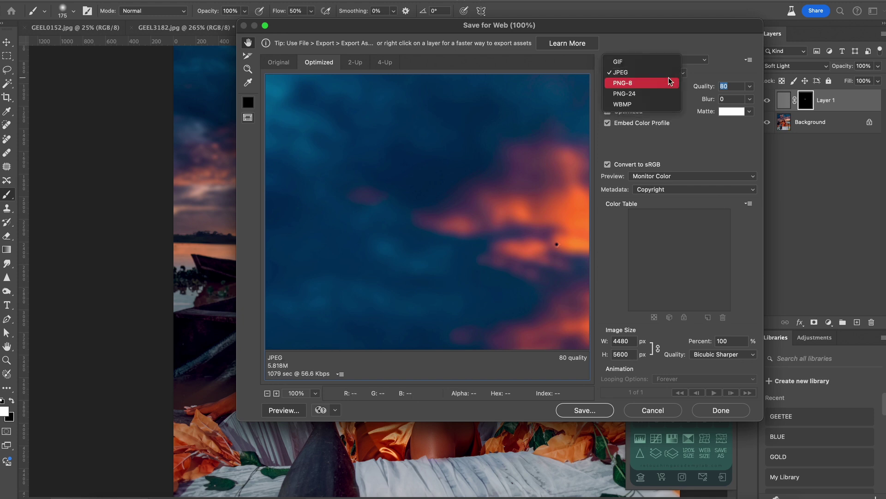
pyautogui.click(621, 72)
pyautogui.click(642, 86)
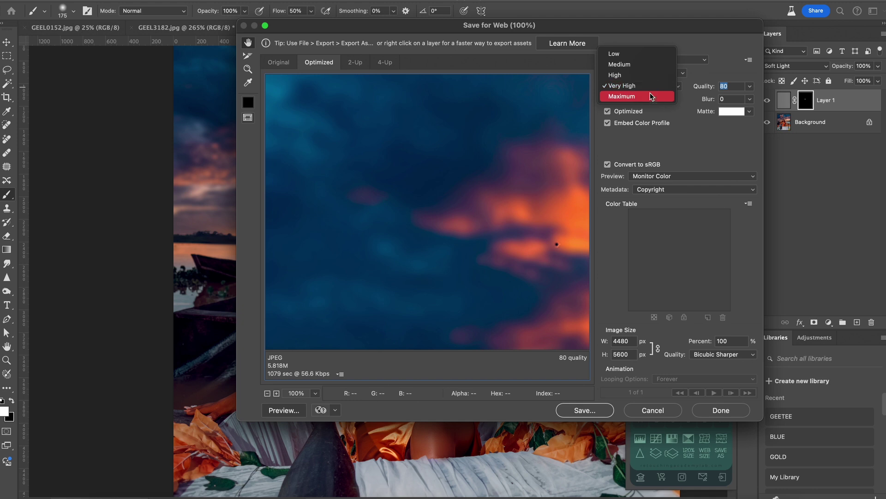
pyautogui.click(648, 95)
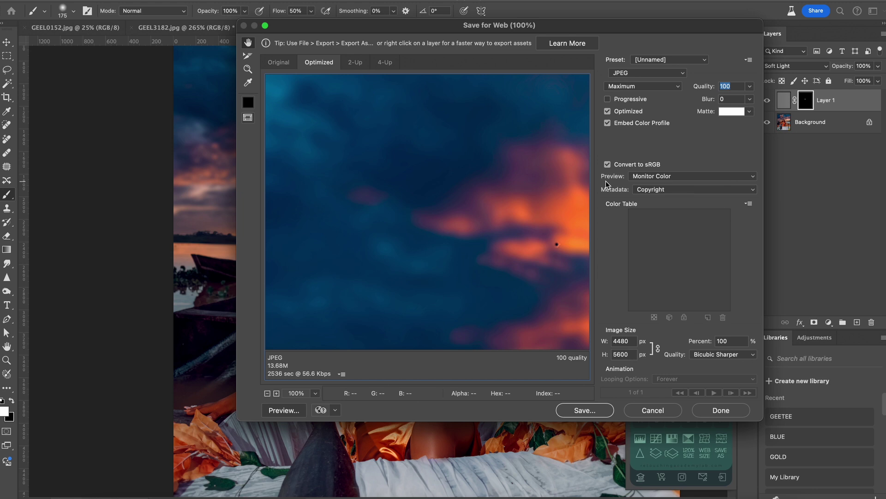
# Step: Leave metadata on Copyright and bring up the save window for GEEL5169.jpg
pyautogui.click(653, 190)
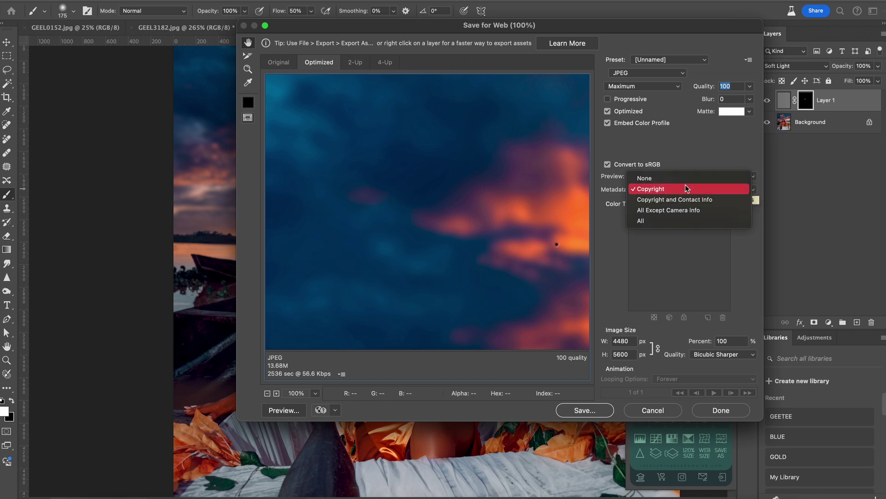
pyautogui.click(677, 146)
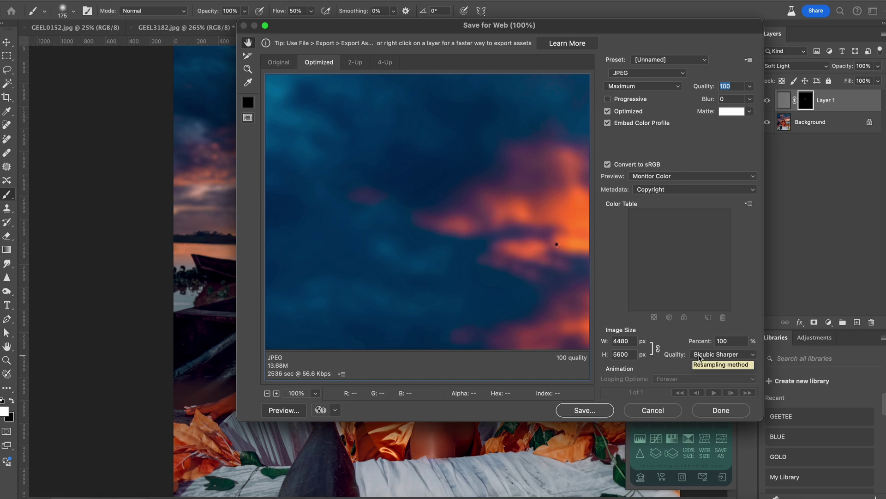
pyautogui.click(593, 411)
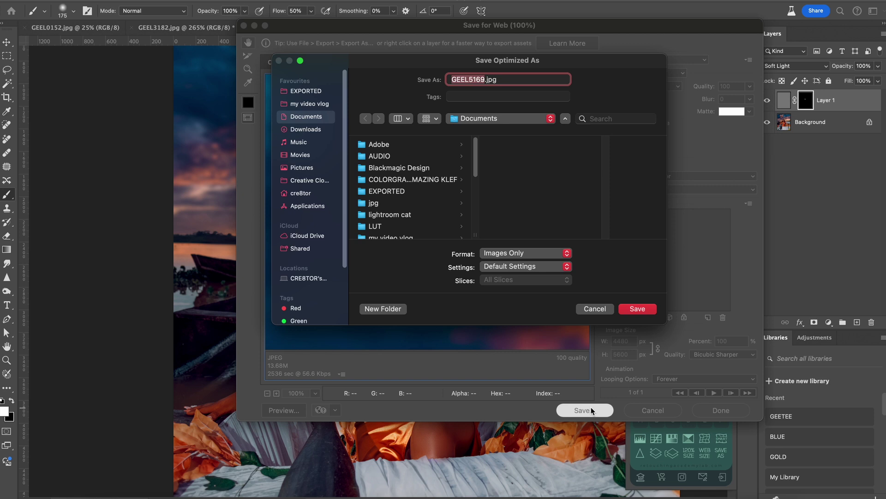
# Step: Save GEEL5169.jpg into the Music folder
pyautogui.click(306, 144)
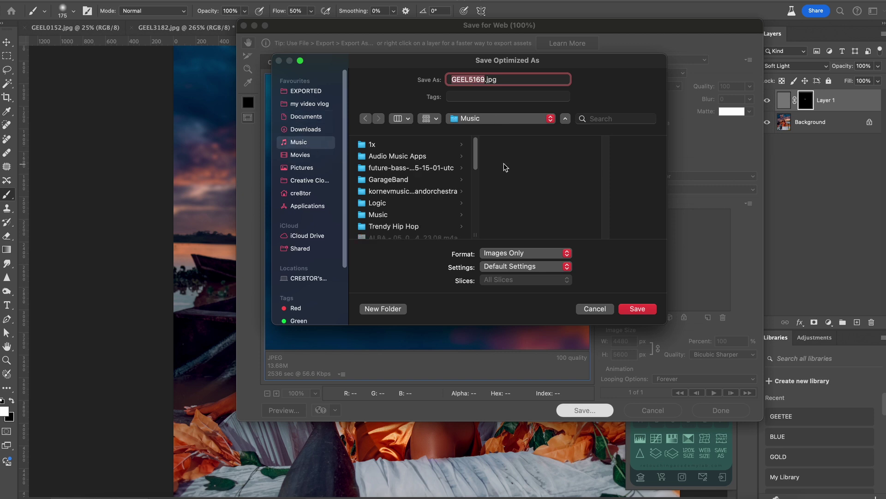
pyautogui.click(637, 309)
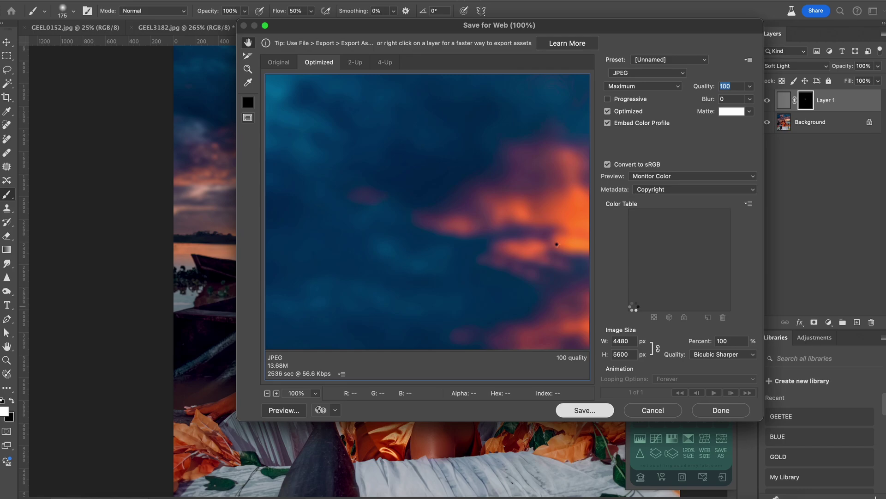